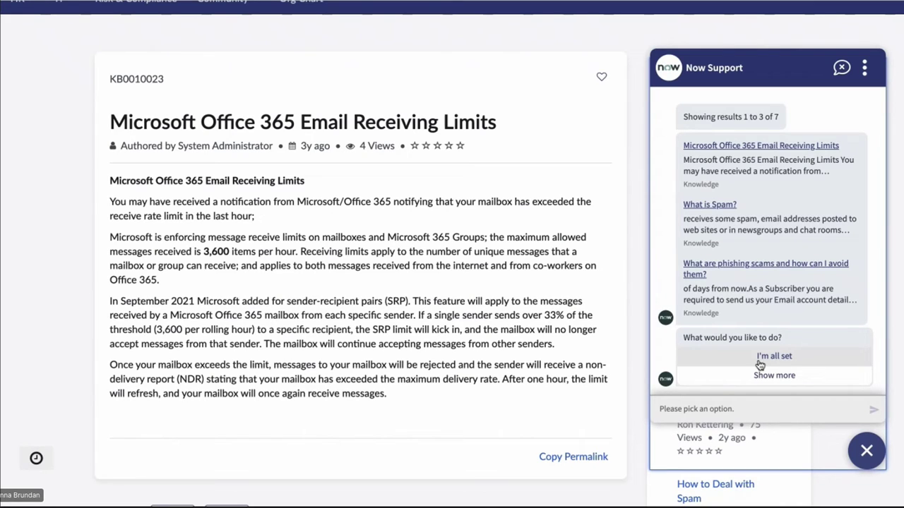
# Finish the article search in the support chat, report the issue as unresolved, and agree to open an IT ticket
pyautogui.click(759, 358)
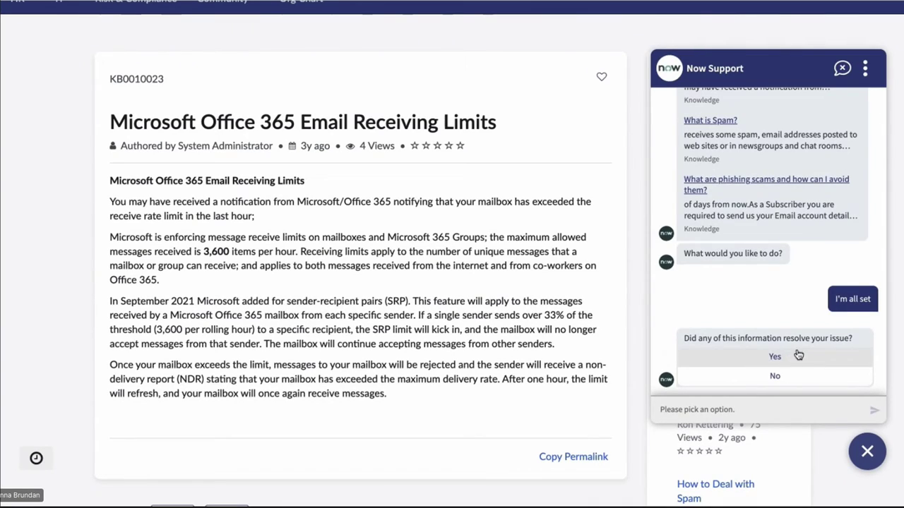
pyautogui.click(761, 382)
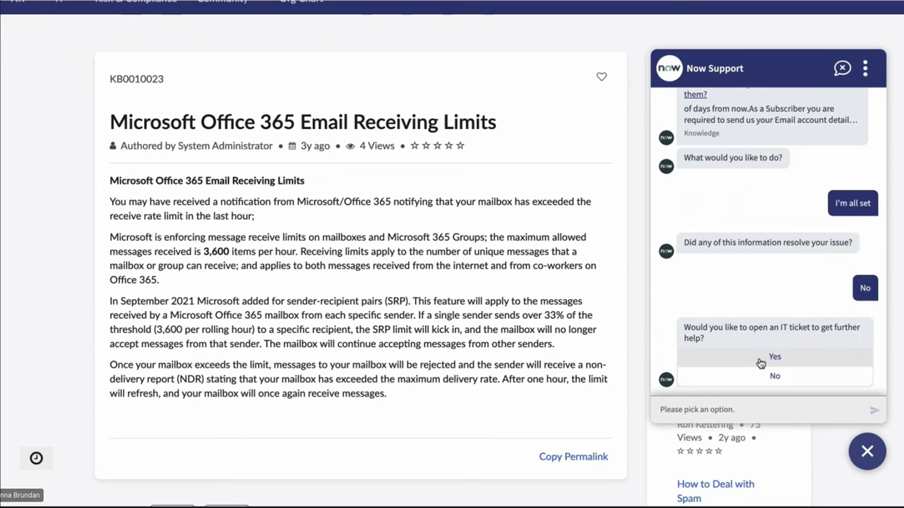
pyautogui.click(760, 363)
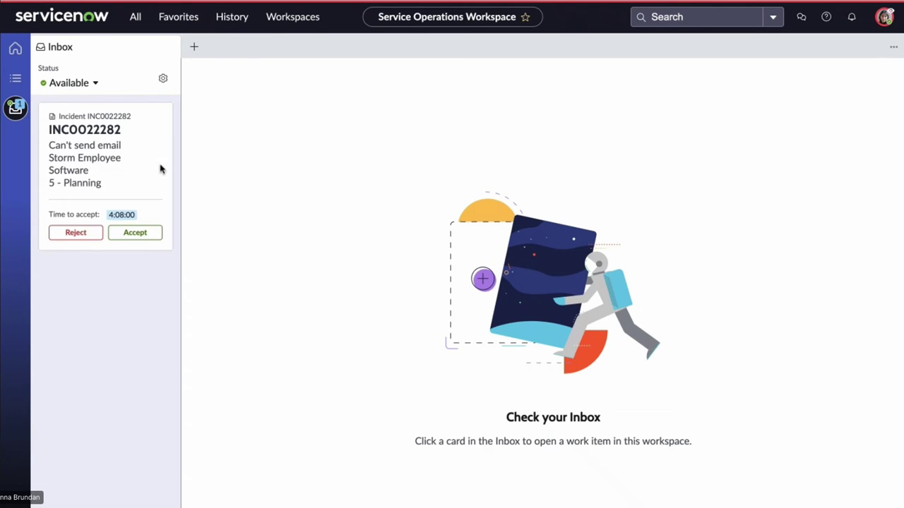
# Check the agent availability options and accept the "Can't send email" incident from the inbox
pyautogui.click(82, 84)
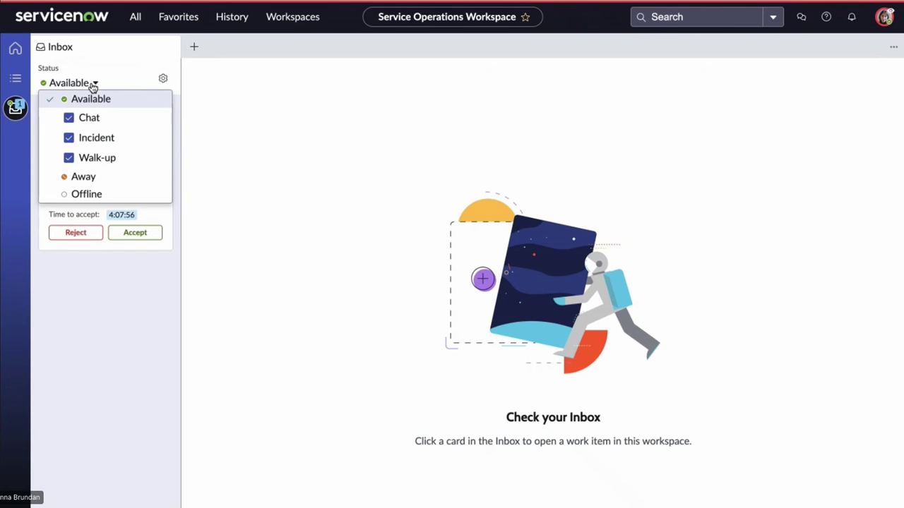
pyautogui.click(268, 112)
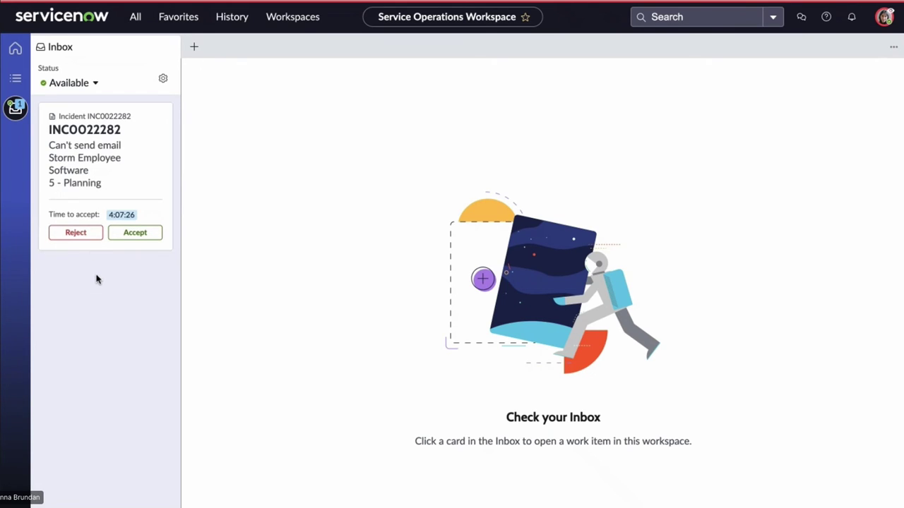
pyautogui.click(124, 240)
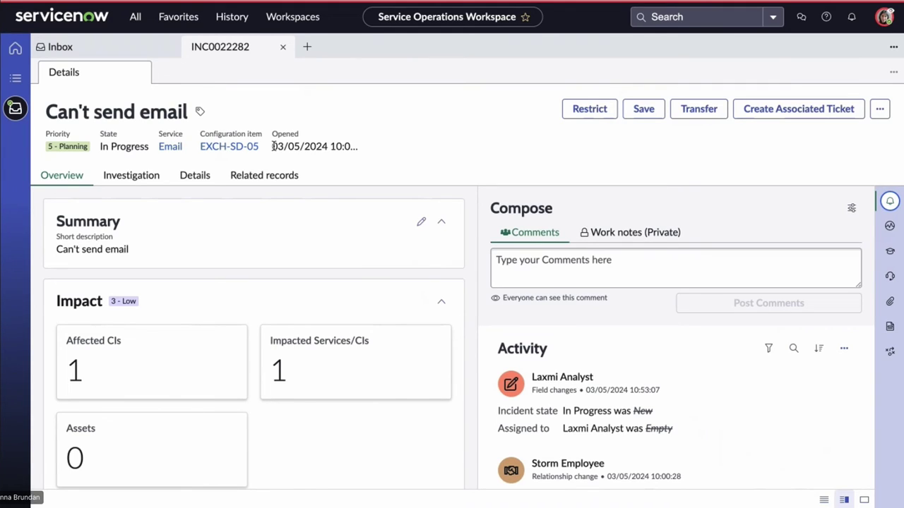
# Examine the accepted incident's detail fields, including channel, category, service and configuration item
pyautogui.click(196, 177)
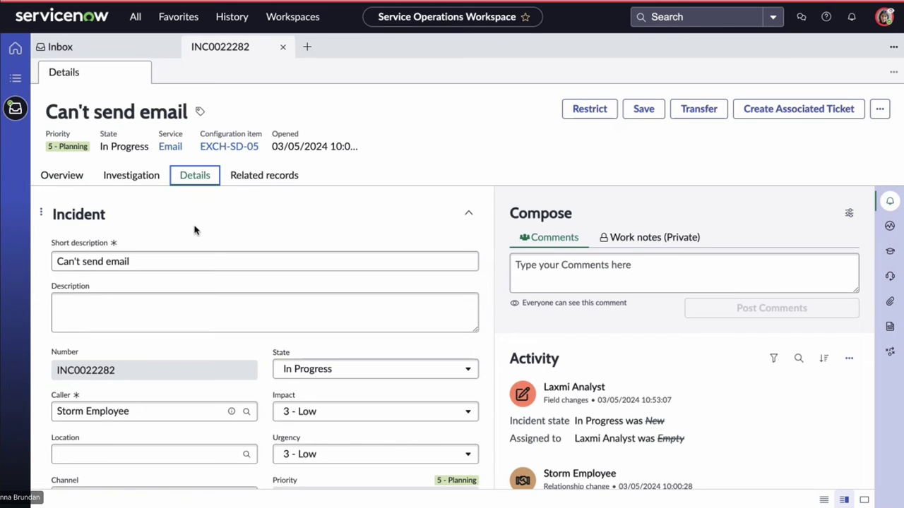
pyautogui.scroll(-1, 195, 229)
pyautogui.scroll(1, 195, 230)
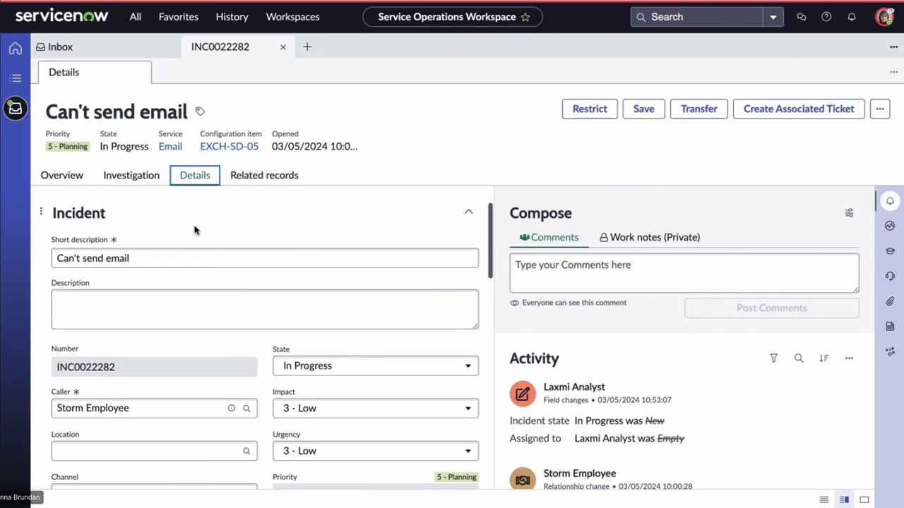
pyautogui.scroll(-1, 194, 229)
pyautogui.scroll(-2, 196, 340)
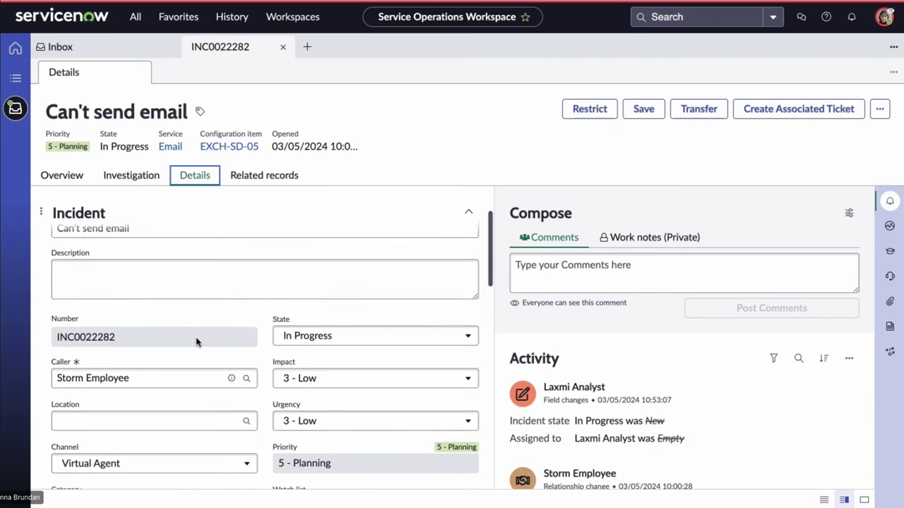
pyautogui.scroll(-4, 197, 342)
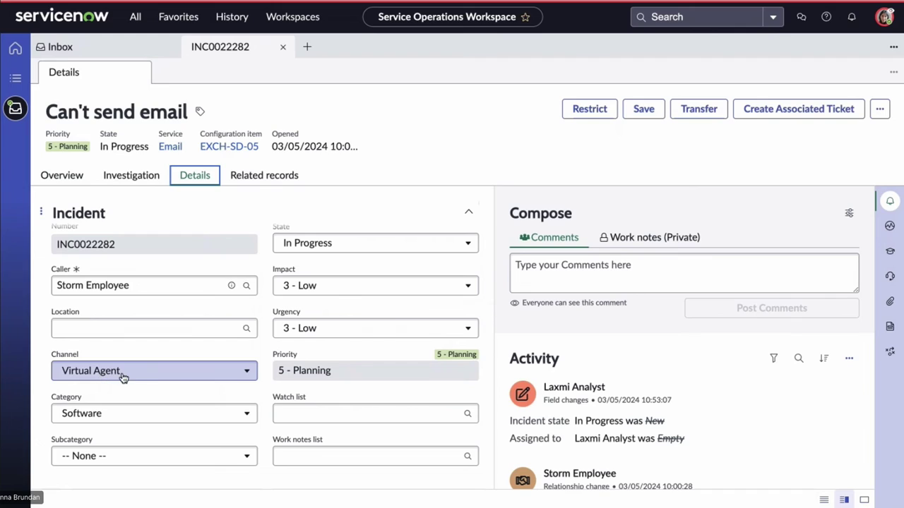
pyautogui.scroll(-5, 199, 381)
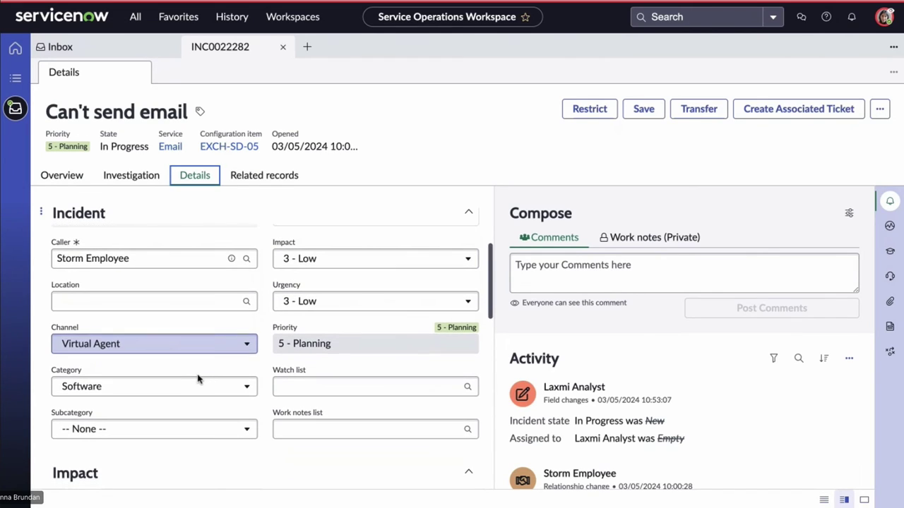
pyautogui.scroll(-3, 198, 374)
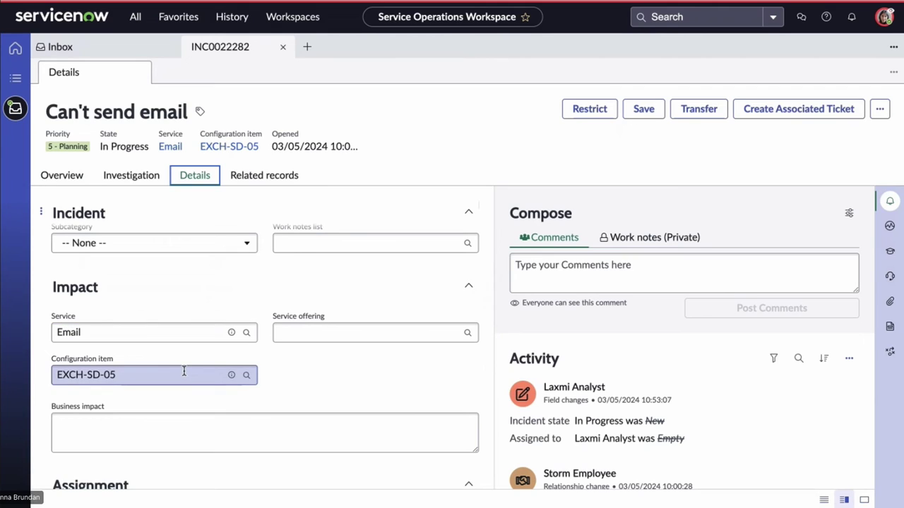
pyautogui.scroll(6, 184, 372)
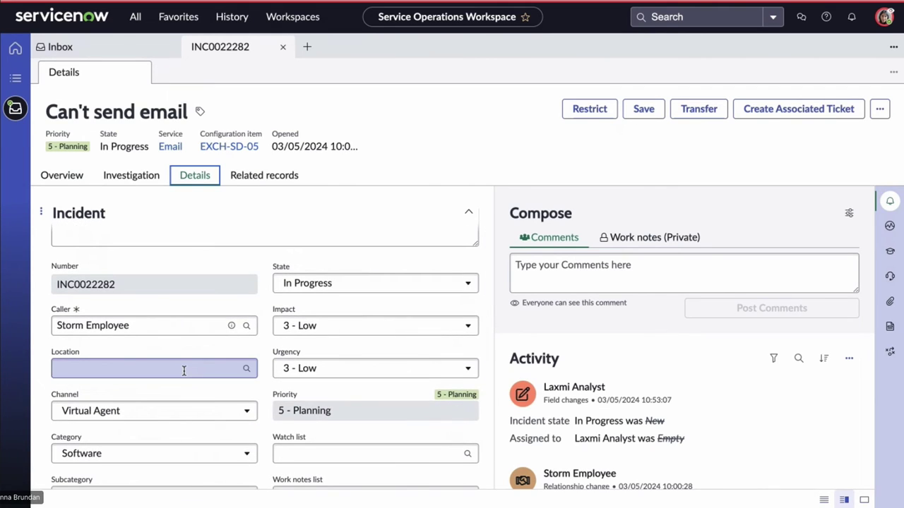
# Browse the incident's recommended actions and review the details of the suggested incident INC0020326 about email recovery
pyautogui.click(891, 203)
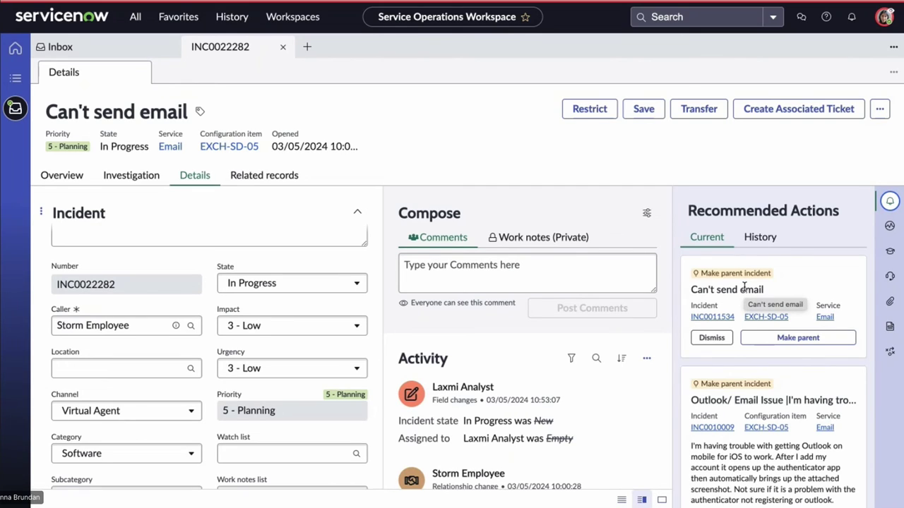
pyautogui.scroll(-10, 744, 286)
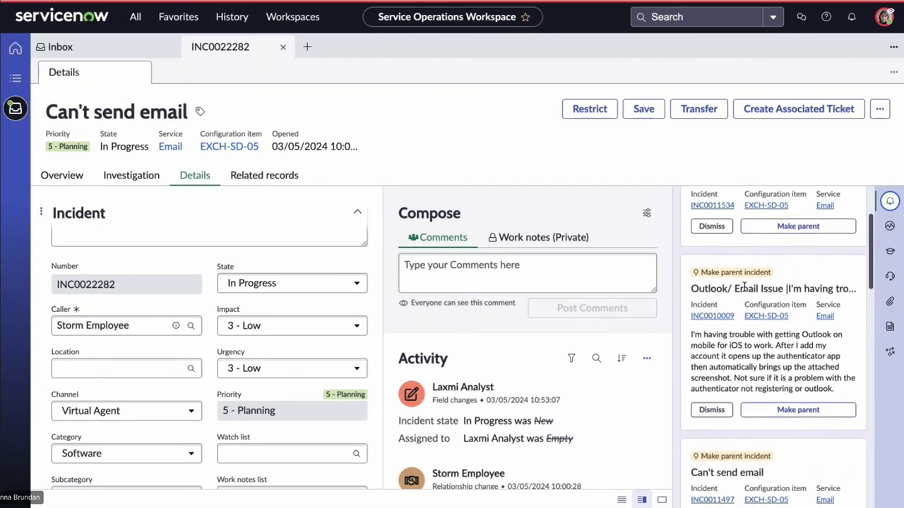
pyautogui.scroll(-5, 745, 286)
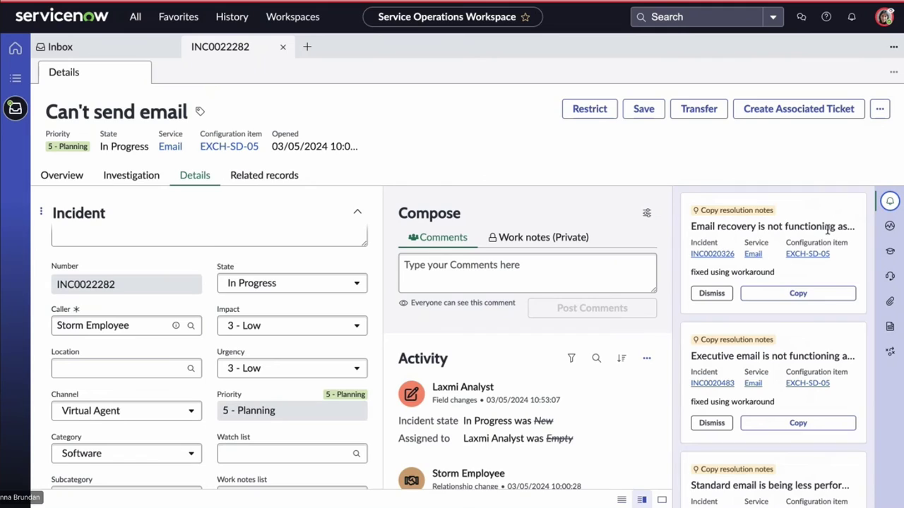
pyautogui.click(724, 256)
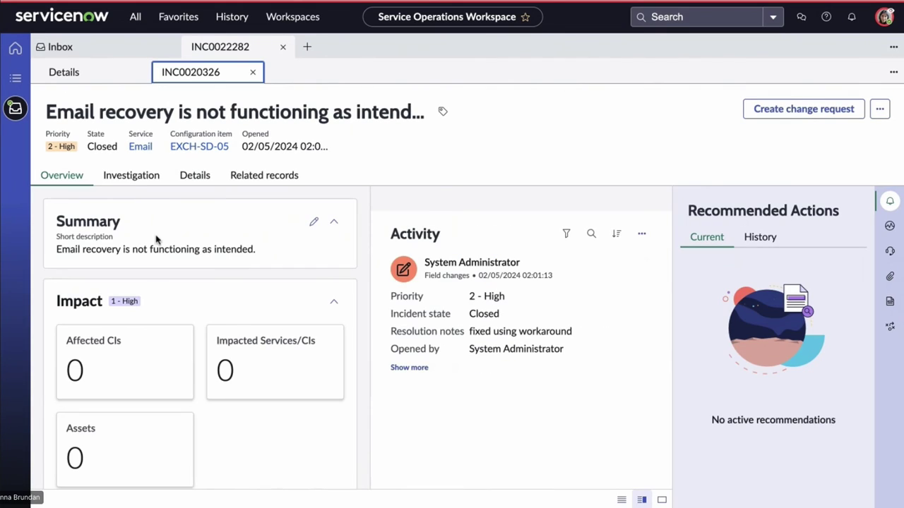
pyautogui.click(199, 180)
pyautogui.scroll(-1, 186, 355)
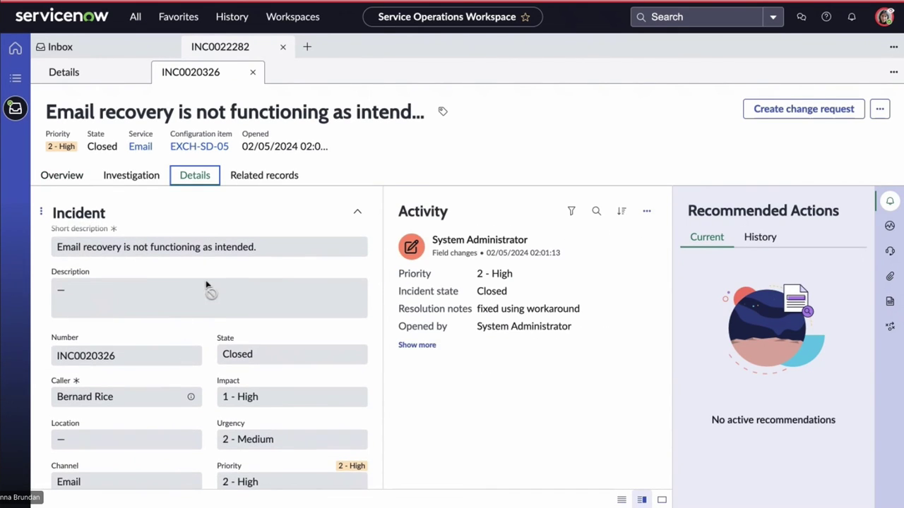
# Return to the "Can't send email" incident and copy the resolution notes from the recommended incident INC0020326
pyautogui.click(227, 46)
pyautogui.click(117, 75)
pyautogui.click(800, 298)
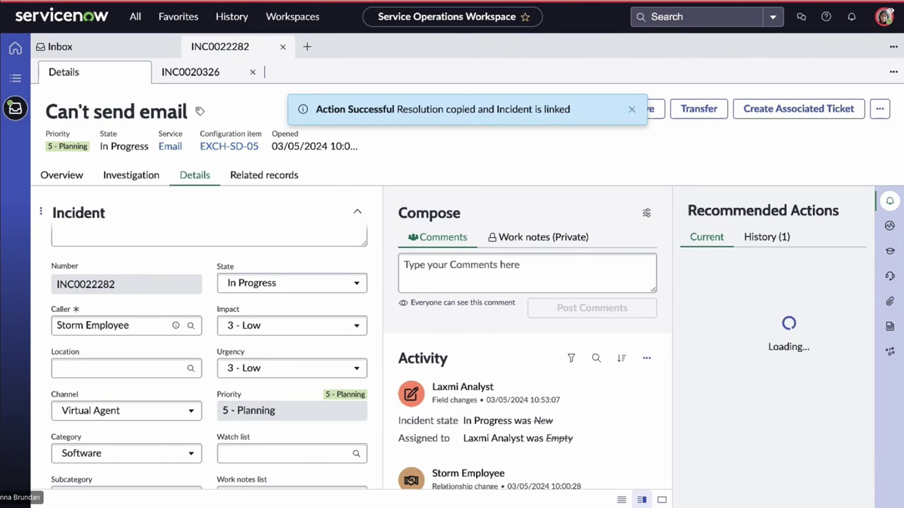
# Search Agent Assist for Similar Open Incidents and view the actions available for the first match
pyautogui.click(891, 252)
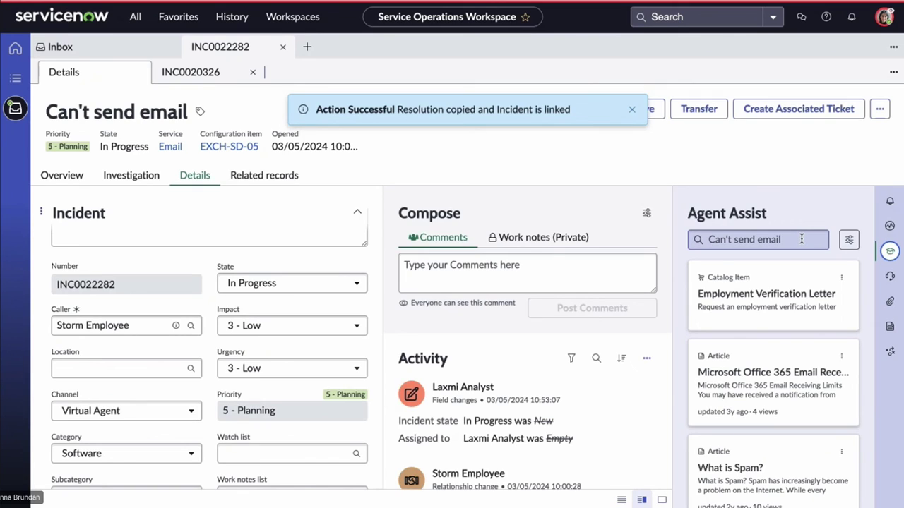
pyautogui.click(851, 241)
pyautogui.scroll(5, 756, 359)
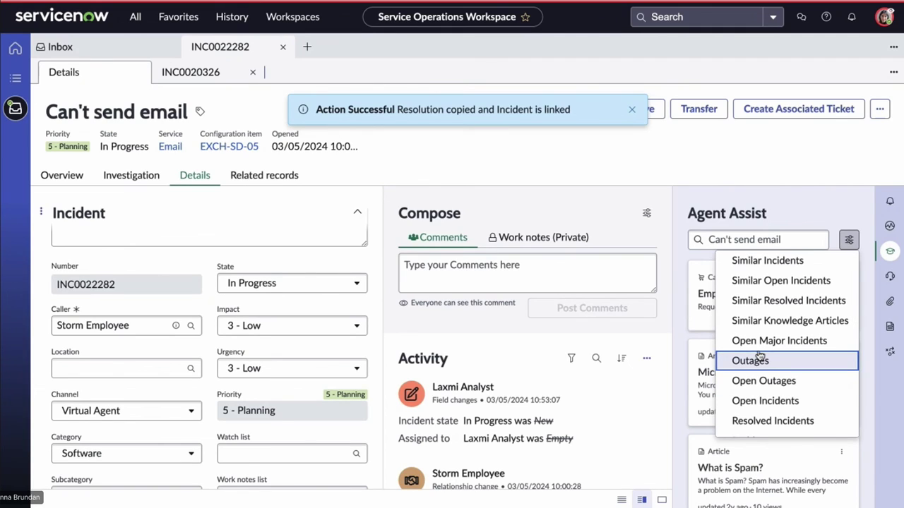
pyautogui.click(782, 280)
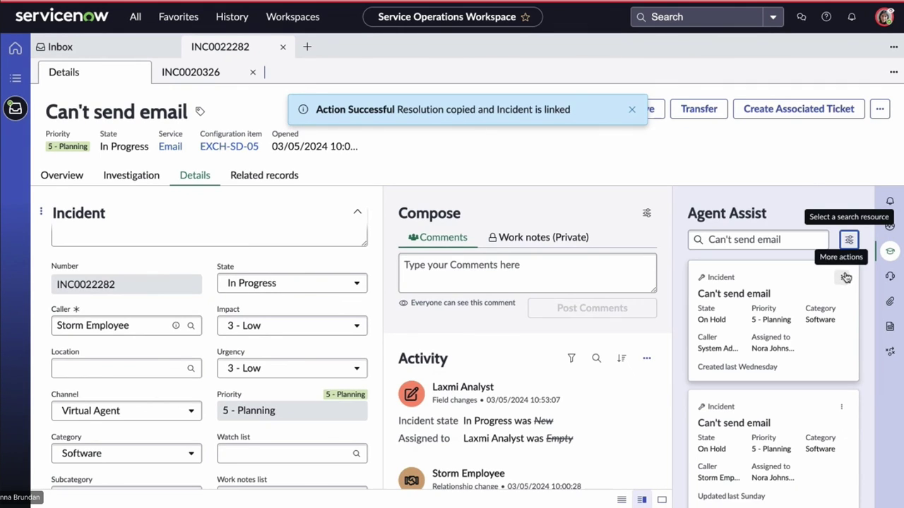
pyautogui.click(845, 278)
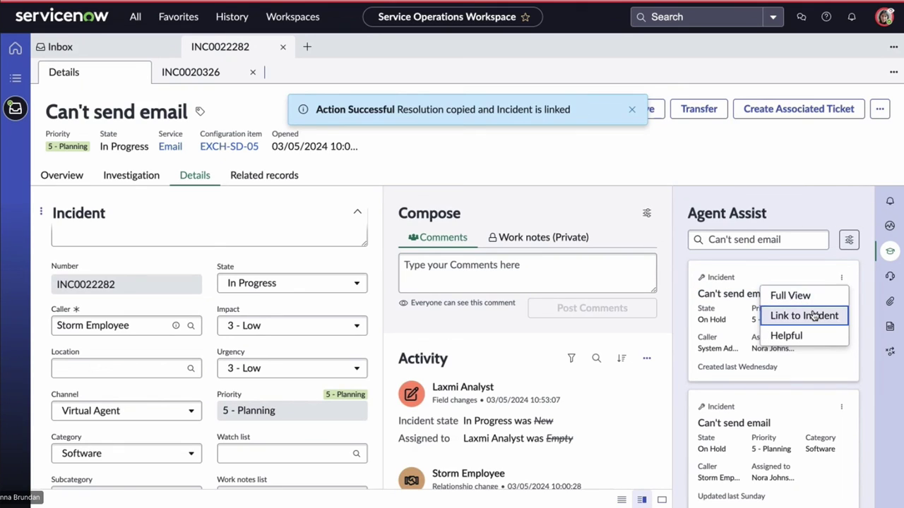
# Search Agent Assist for Similar Knowledge Articles, and switch the search resource to Knowledge & Catalog
pyautogui.click(849, 240)
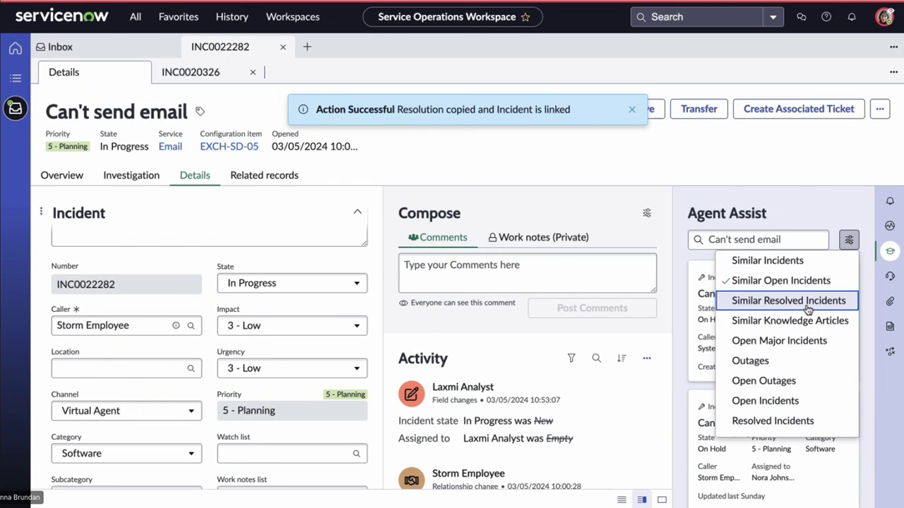
pyautogui.click(806, 321)
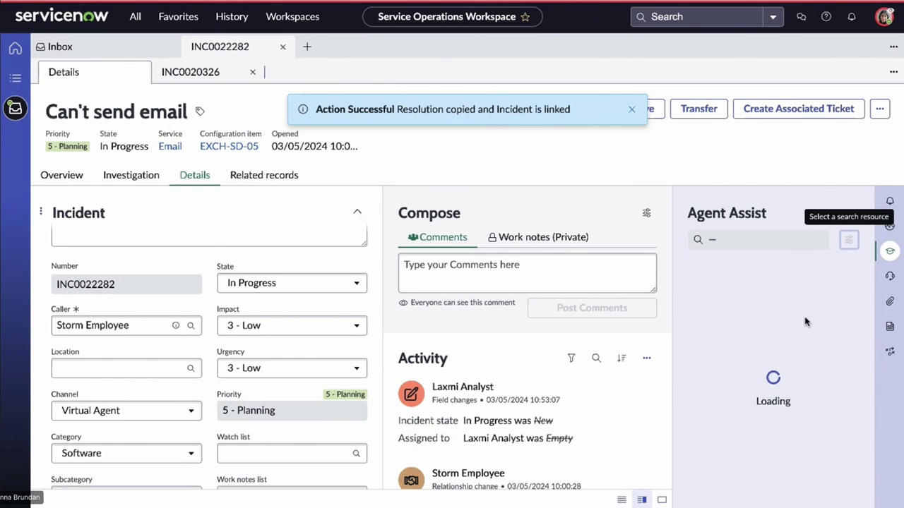
pyautogui.click(848, 241)
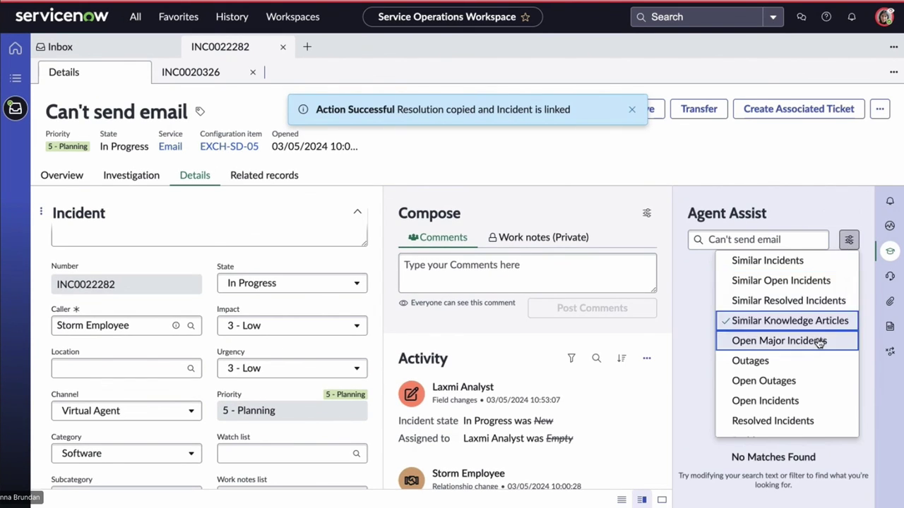
pyautogui.scroll(-1, 815, 351)
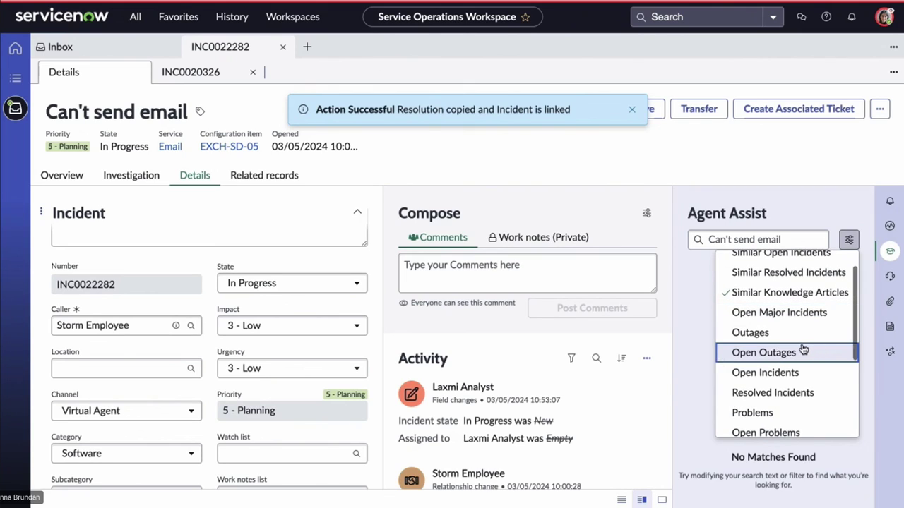
pyautogui.scroll(-5, 802, 351)
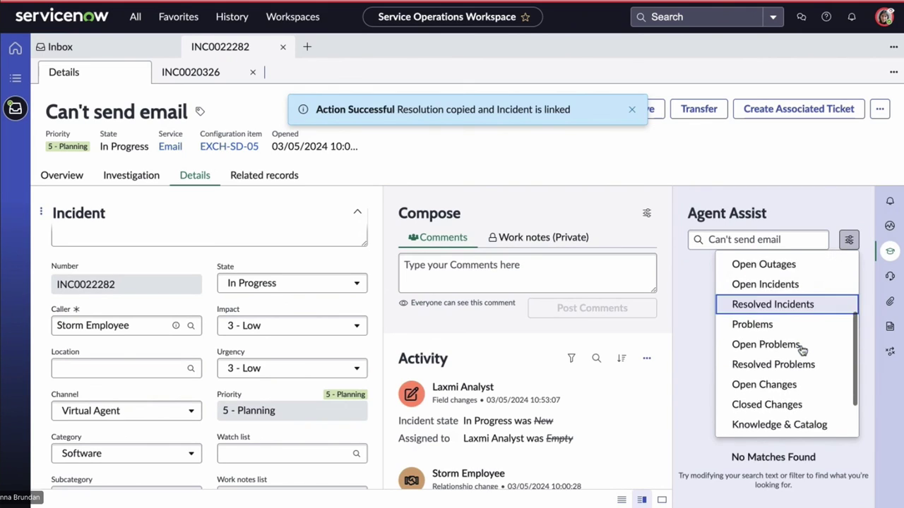
pyautogui.click(797, 367)
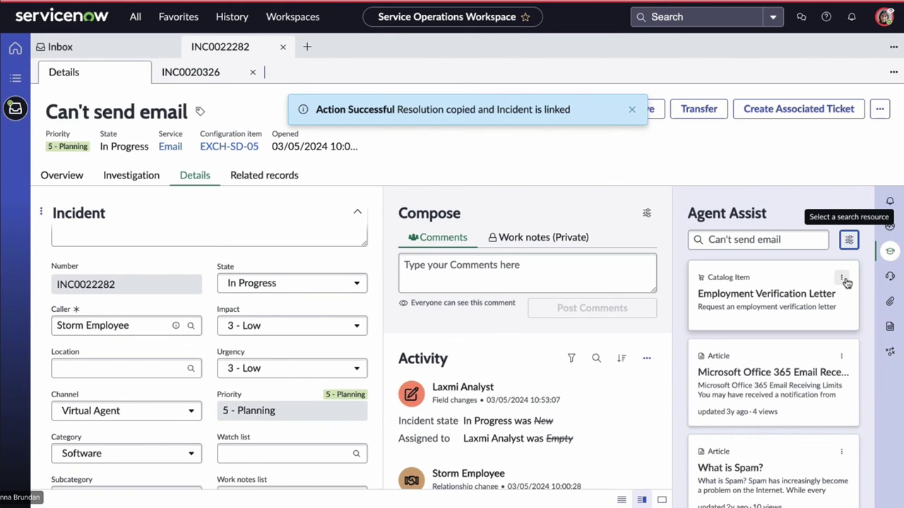
# Attach the "Microsoft Office 365 Email Receiving Limits" article to the incident without additional comments
pyautogui.scroll(-1, 823, 381)
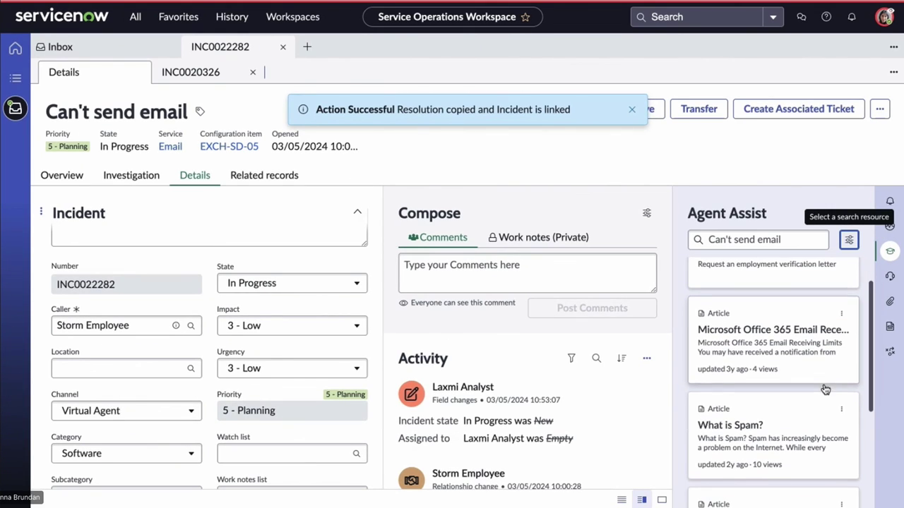
pyautogui.click(842, 317)
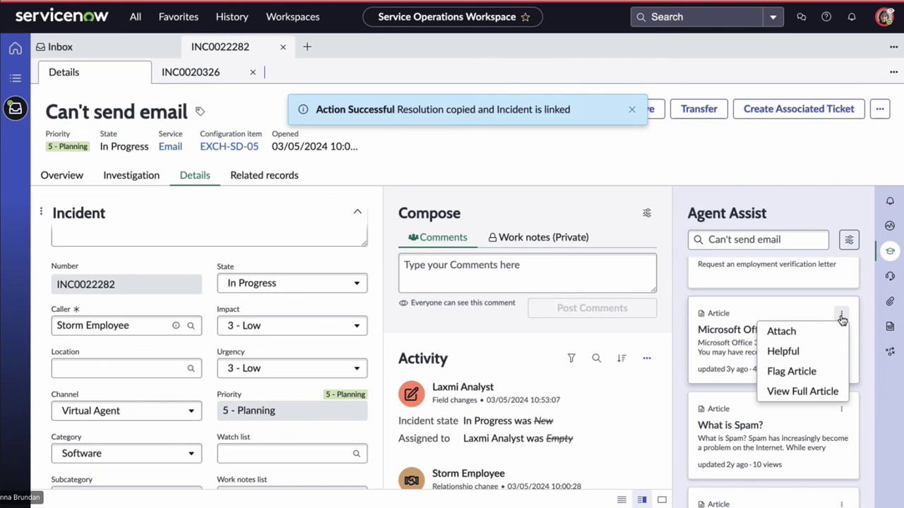
pyautogui.click(814, 333)
pyautogui.click(611, 290)
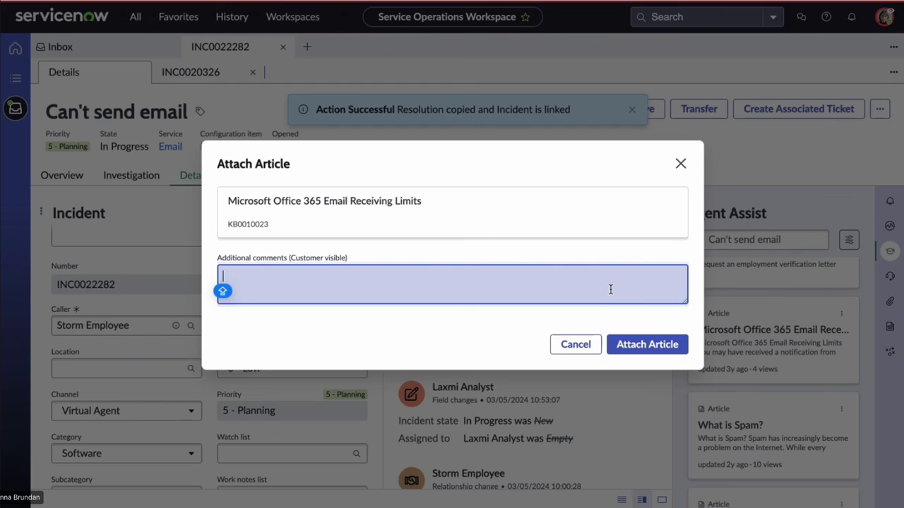
pyautogui.click(674, 350)
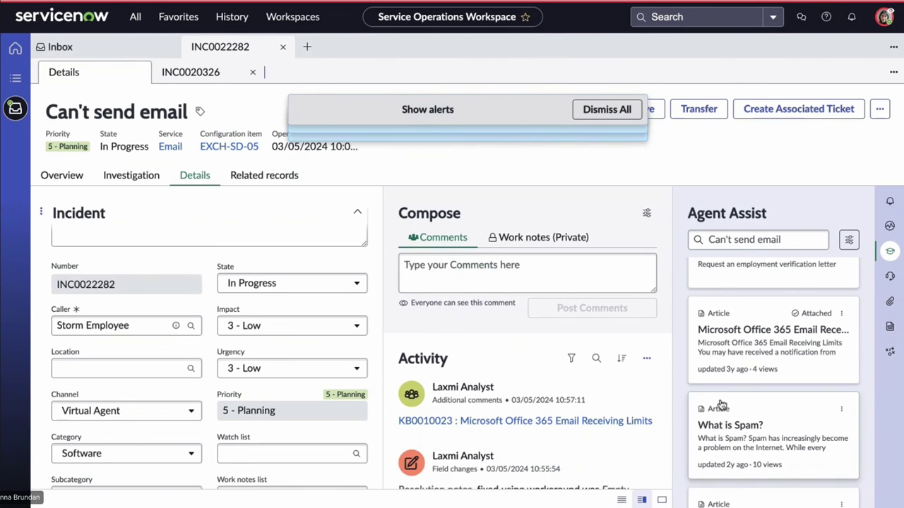
# Dismiss all alerts on the incident and browse the remaining articles suggested by Agent Assist
pyautogui.scroll(-3, 721, 399)
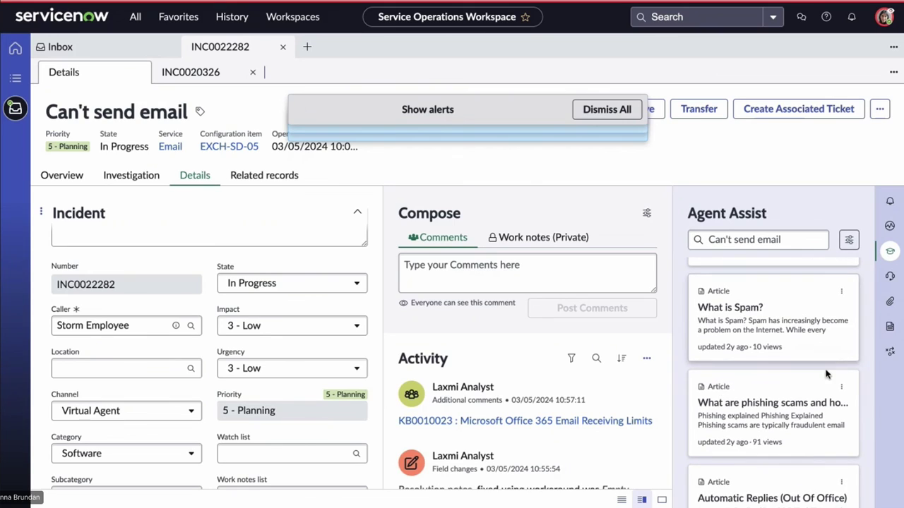
pyautogui.scroll(-1, 814, 397)
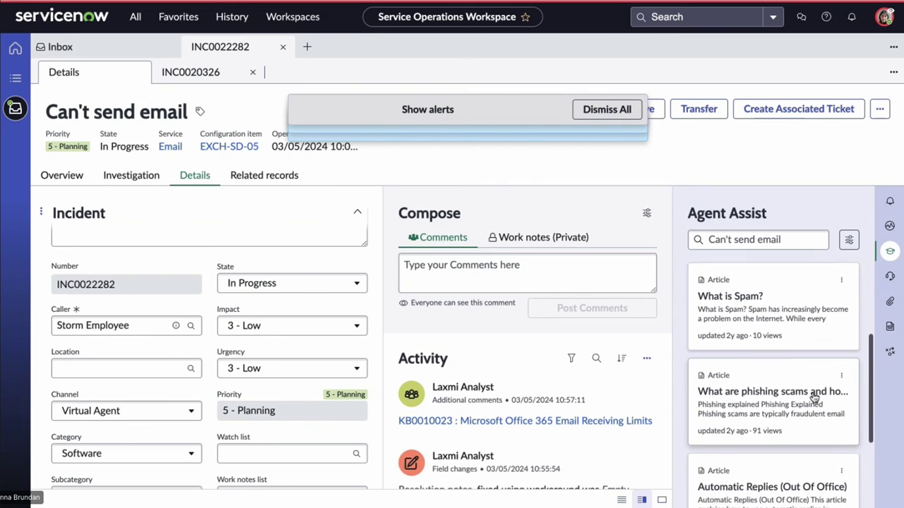
pyautogui.click(599, 109)
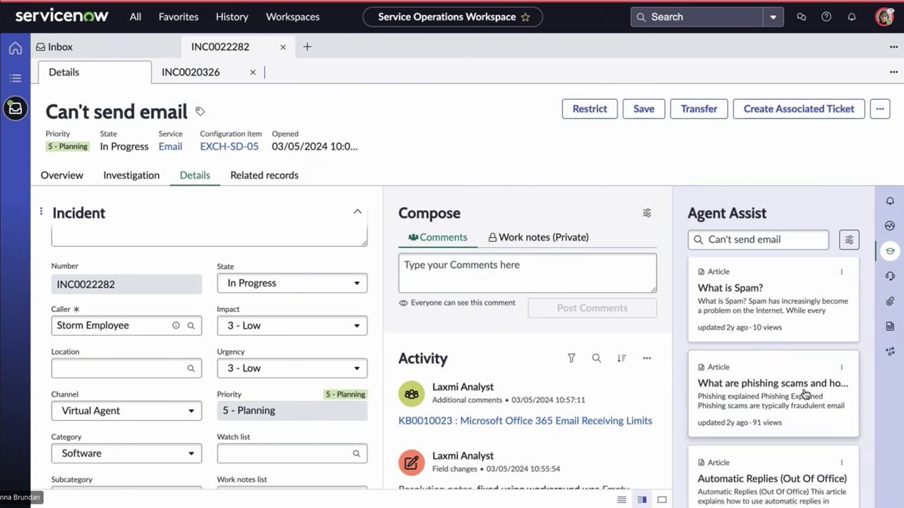
pyautogui.scroll(-3, 803, 394)
pyautogui.scroll(1, 805, 394)
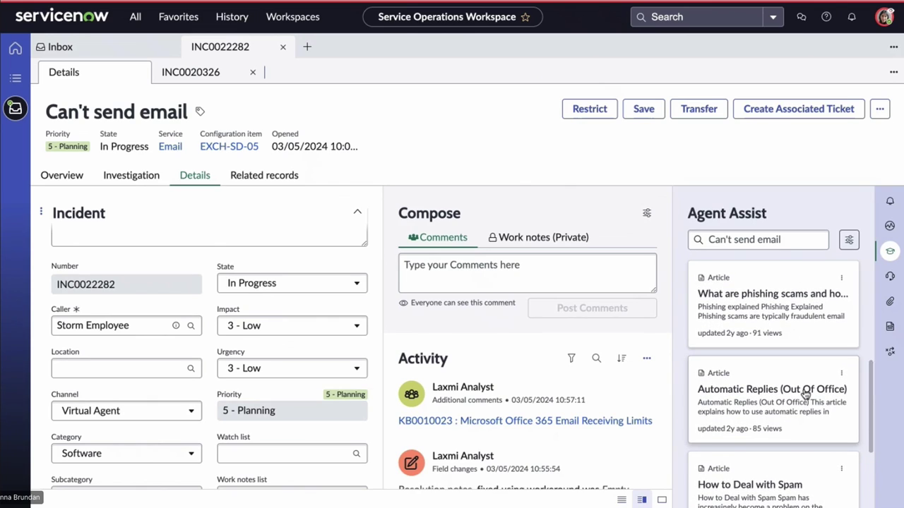